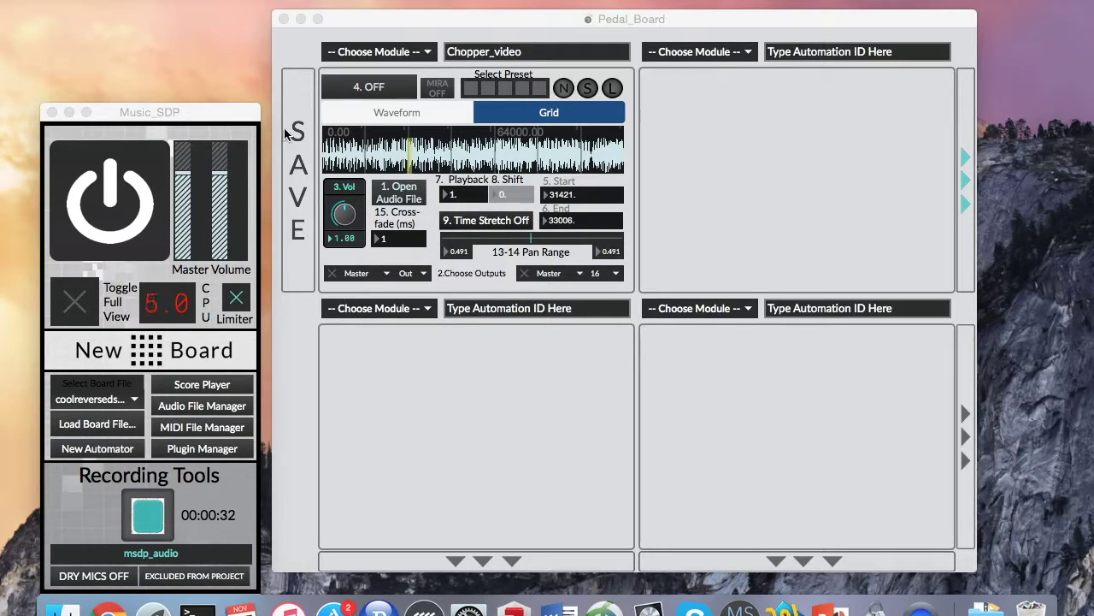
Turn the Chopper_video module on and set all eight steps in its grid to the fifth row from the top
left_click(330, 94)
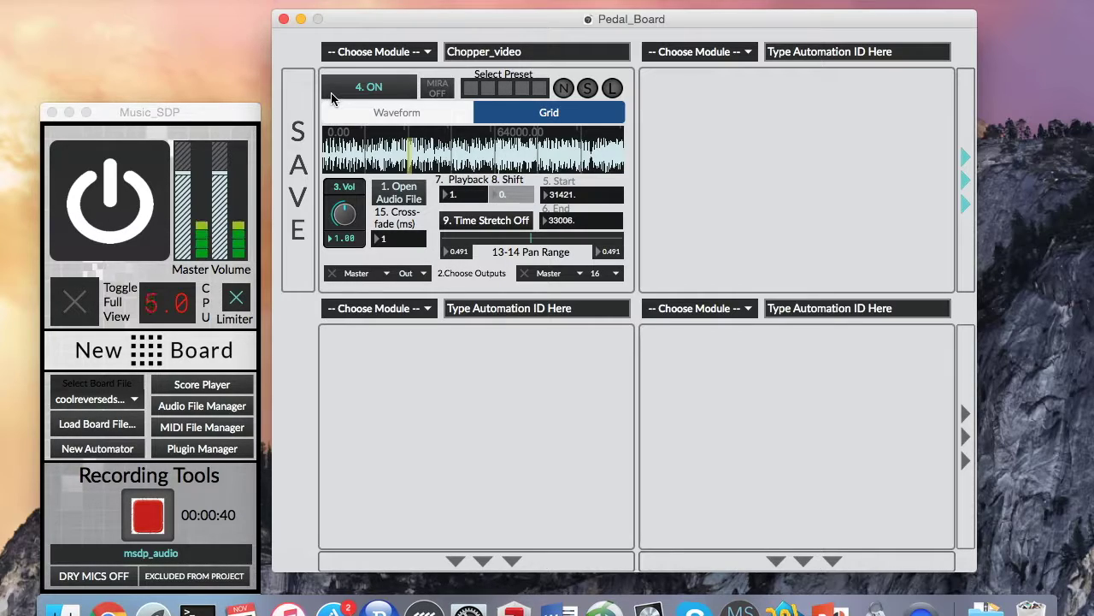
left_click(599, 116)
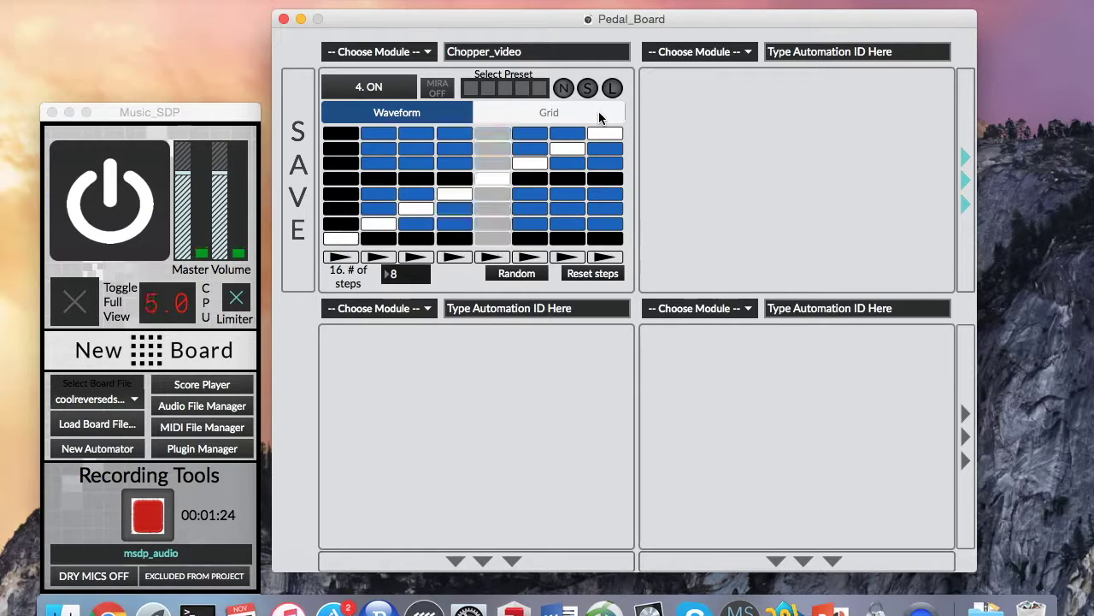
left_click_drag(342, 195, 589, 195)
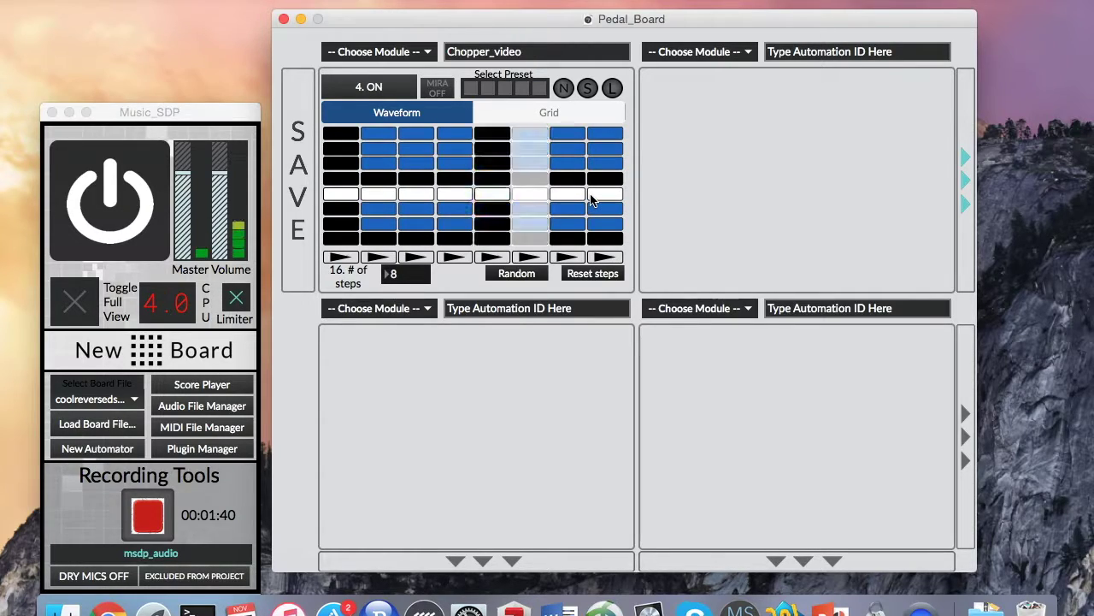
Vary the grid pattern, placing step 1 in row 2, step 3 in row 3, and steps 4 and 5 in row 6
left_click(341, 148)
left_click(454, 162)
left_click(416, 163)
left_click(530, 193)
left_click(491, 207)
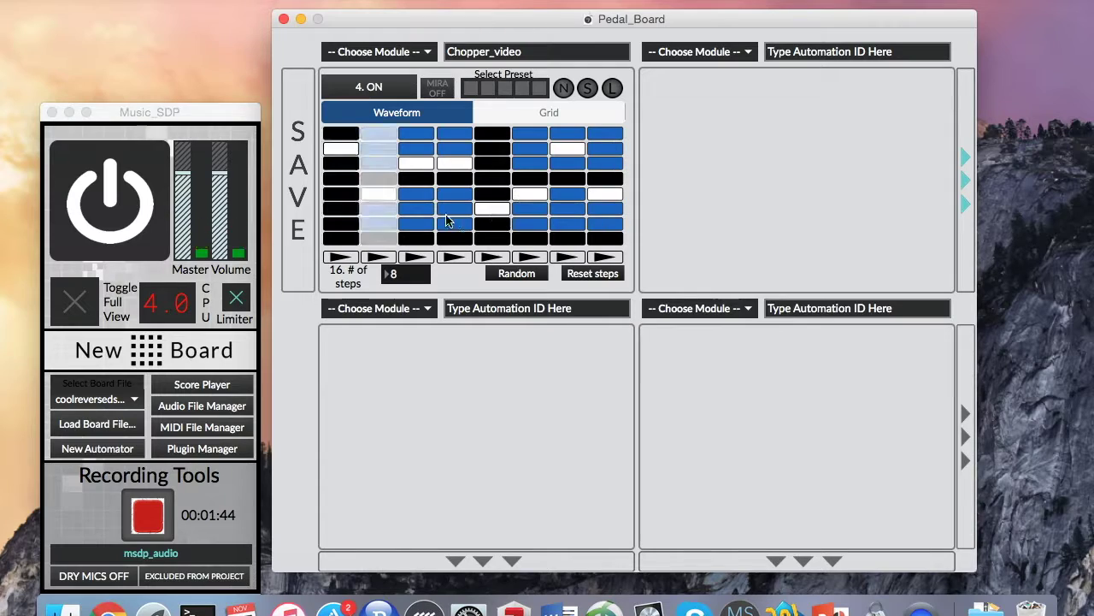
left_click(454, 207)
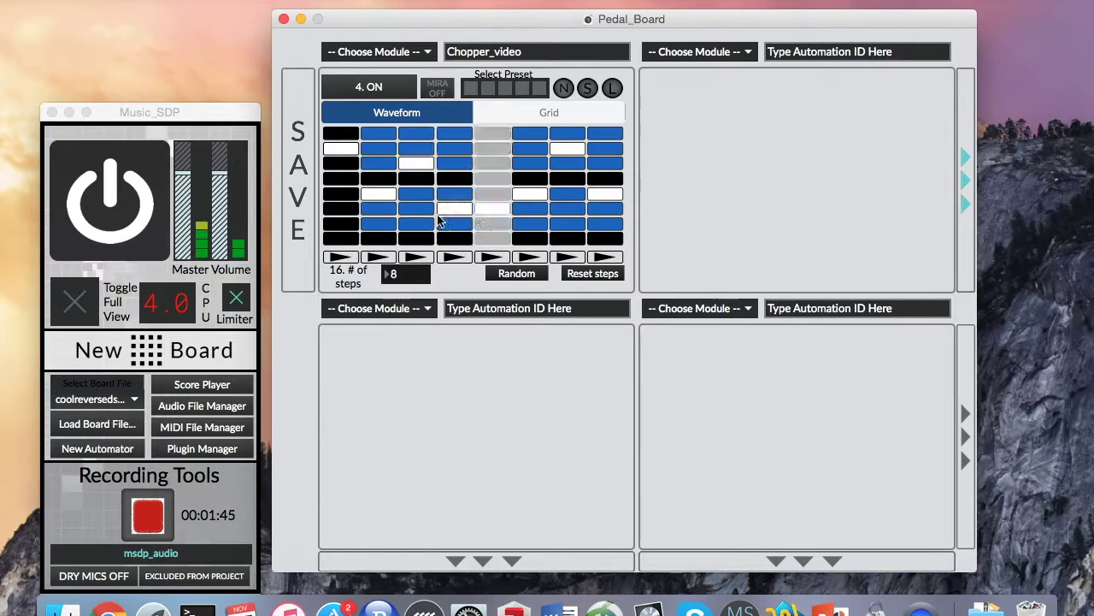
Rearrange the grid with steps 1 and 3 in row 6, 2 and 4 in row 3, 6 in row 8, and 7 in row 7
left_click(342, 208)
left_click(379, 162)
left_click(408, 210)
left_click(526, 241)
left_click(452, 161)
left_click(556, 223)
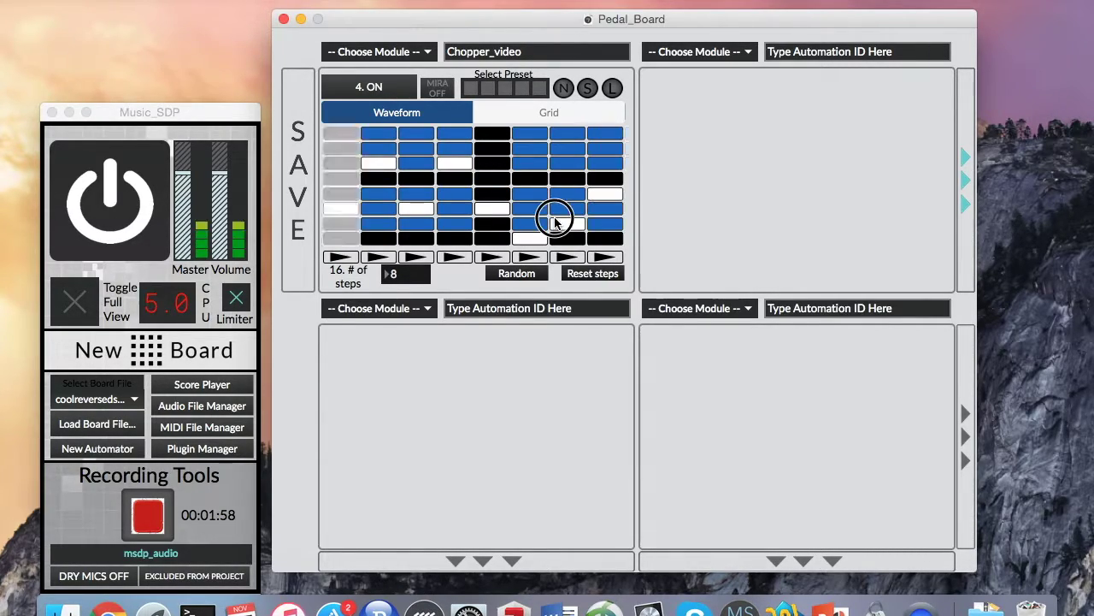
Redraw the grid pattern with steps 1–2 in row 3, 3–5 in row 7, 6 in row 6, and 7 in row 5
left_click(341, 163)
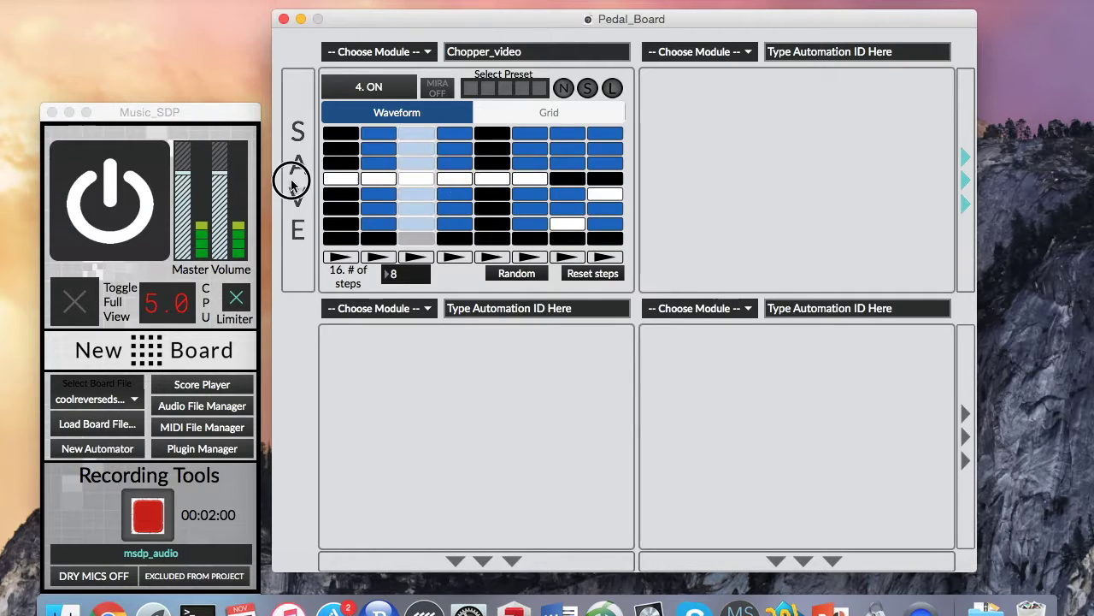
left_click(567, 193)
left_click(416, 223)
left_click(454, 223)
left_click(492, 239)
left_click(530, 208)
left_click(477, 223)
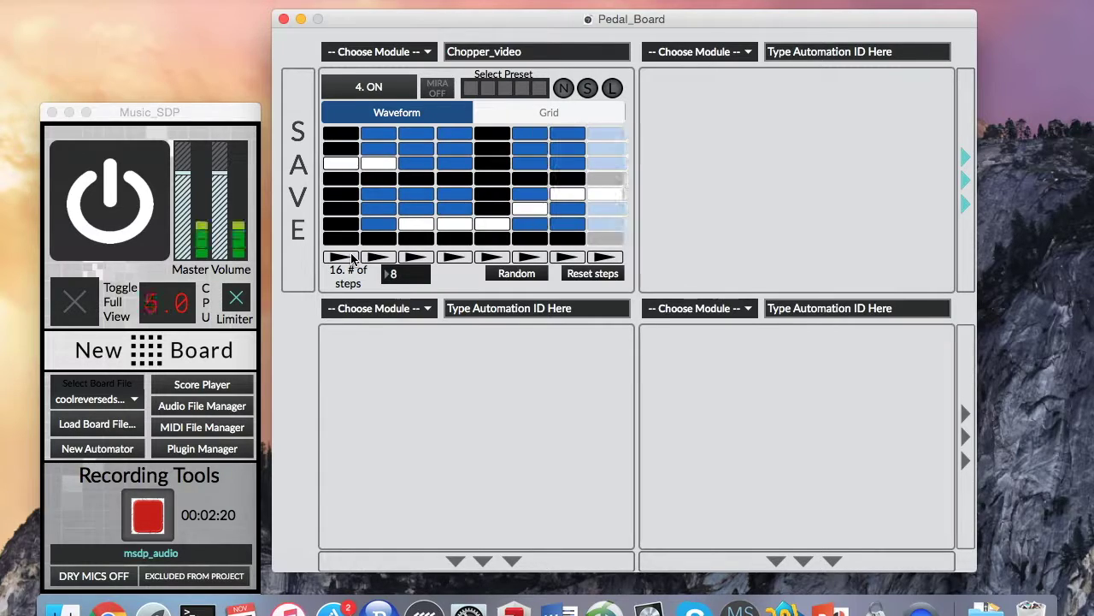
Reverse the playback direction of step 3, cross out step 1, and randomize the grid pattern
left_click(351, 257)
left_click(418, 257)
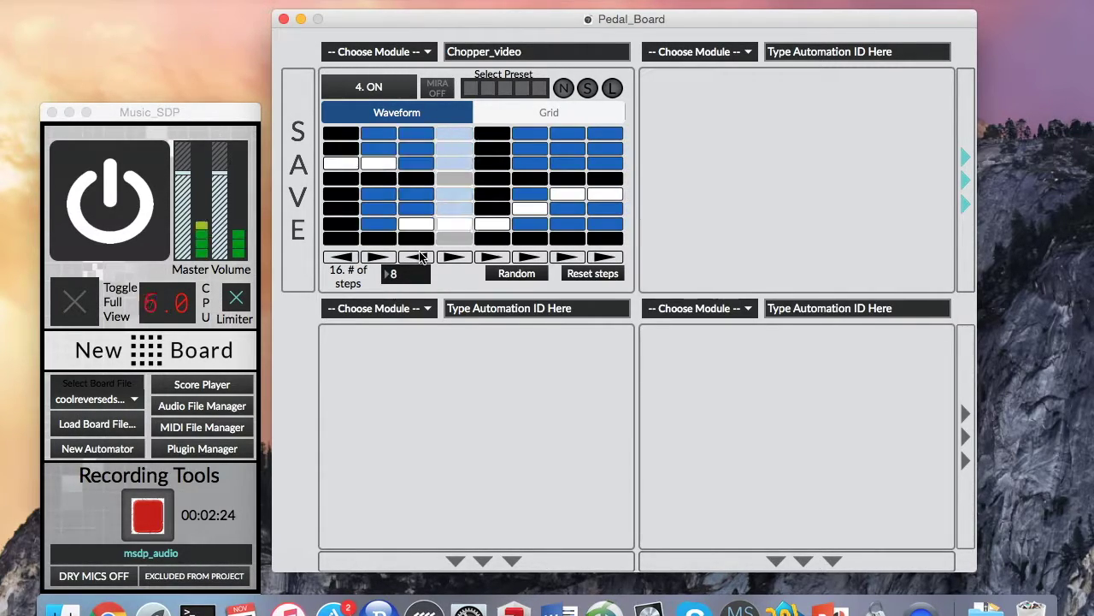
left_click(340, 257)
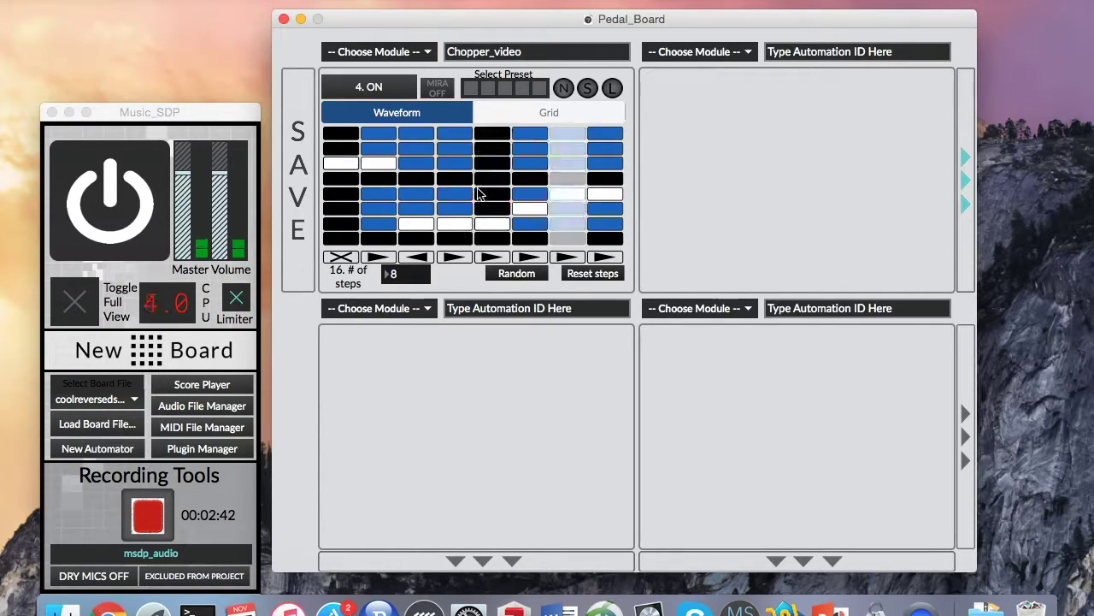
left_click(517, 274)
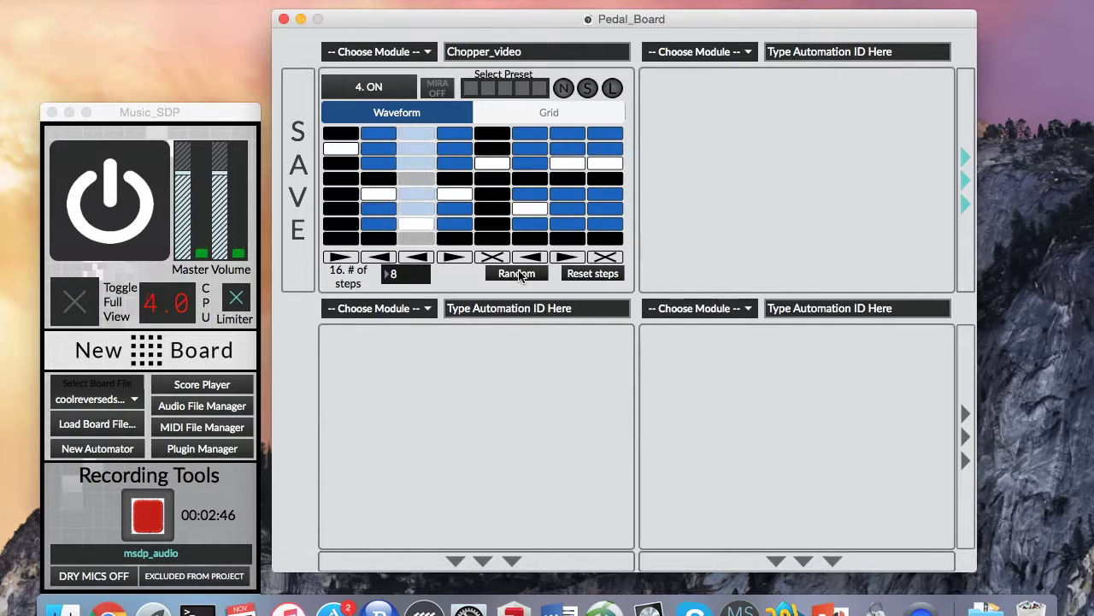
Set the number of grid steps to 6
left_click(412, 280)
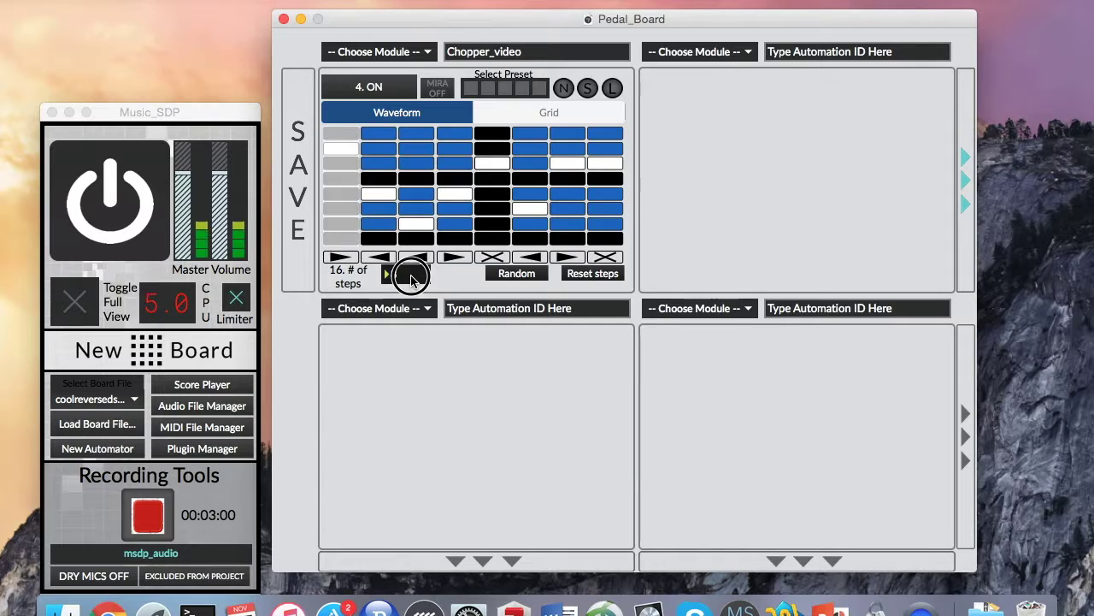
type("6")
key("Return")
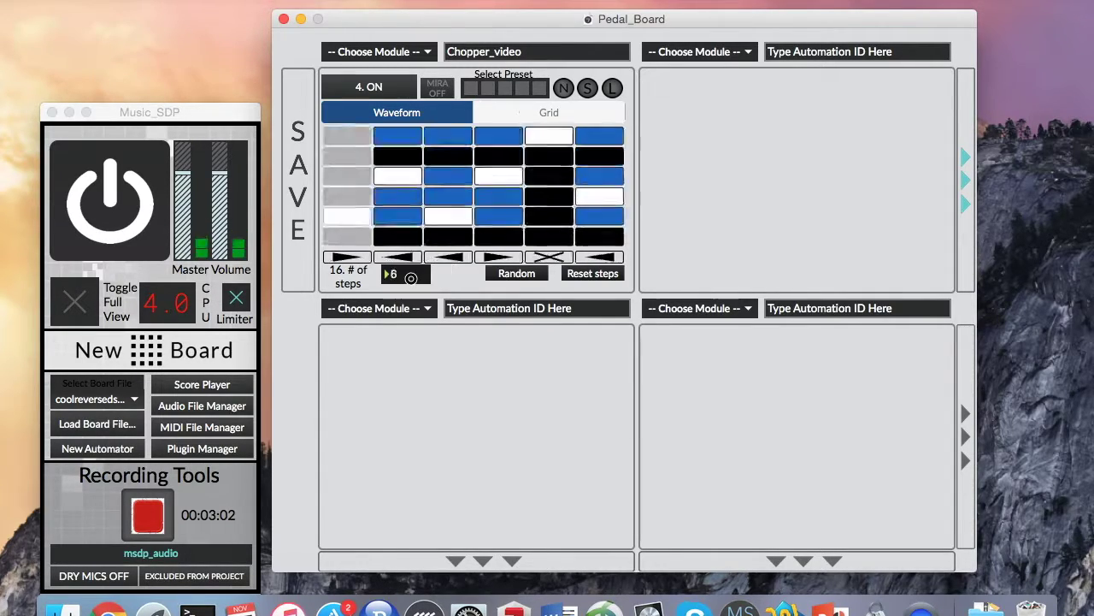
Set the number of grid steps to 3, placing step 1 in the bottom row and step 3 in the middle row
type("3")
key("Return")
left_click(399, 234)
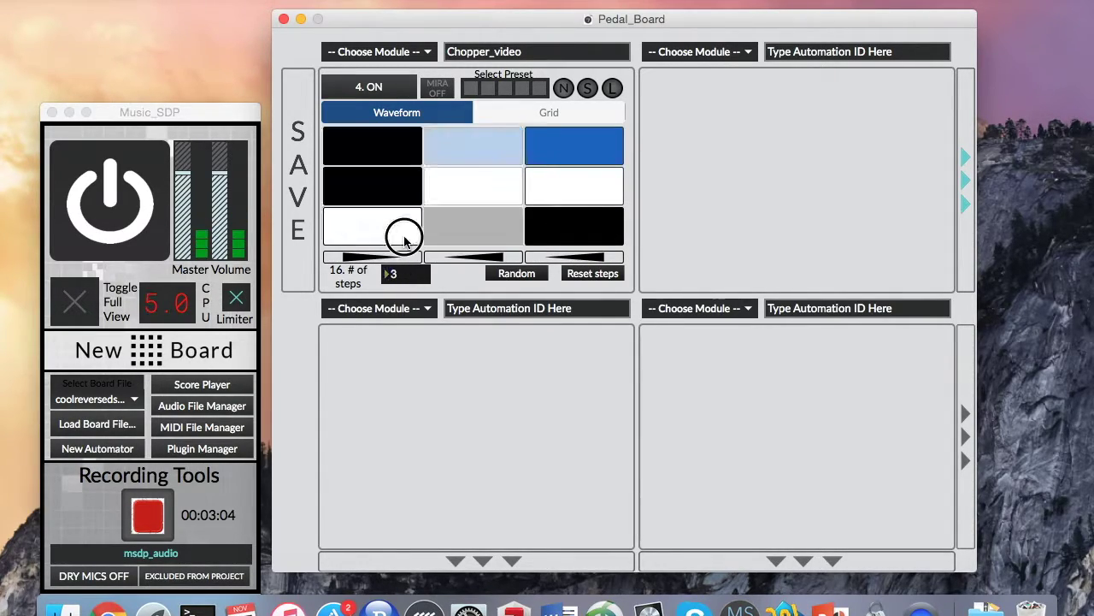
left_click(554, 159)
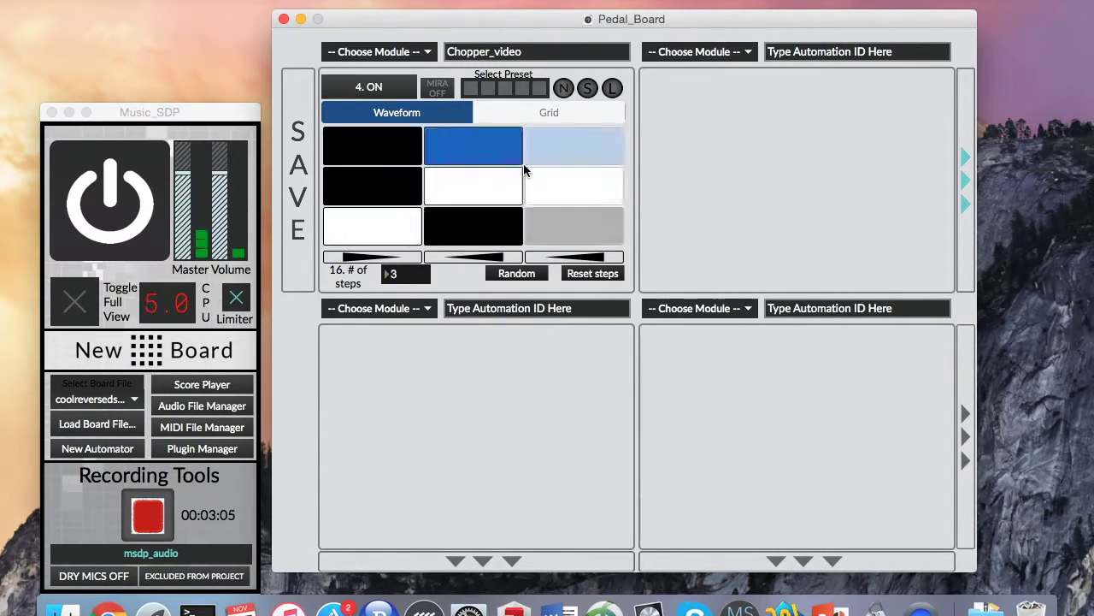
Set the number of grid steps to 10
left_click(402, 274)
type("10")
key("Return")
Set the number of grid steps to 18 and reset all steps to their default ascending order
left_click(401, 273)
type("18")
key("Return")
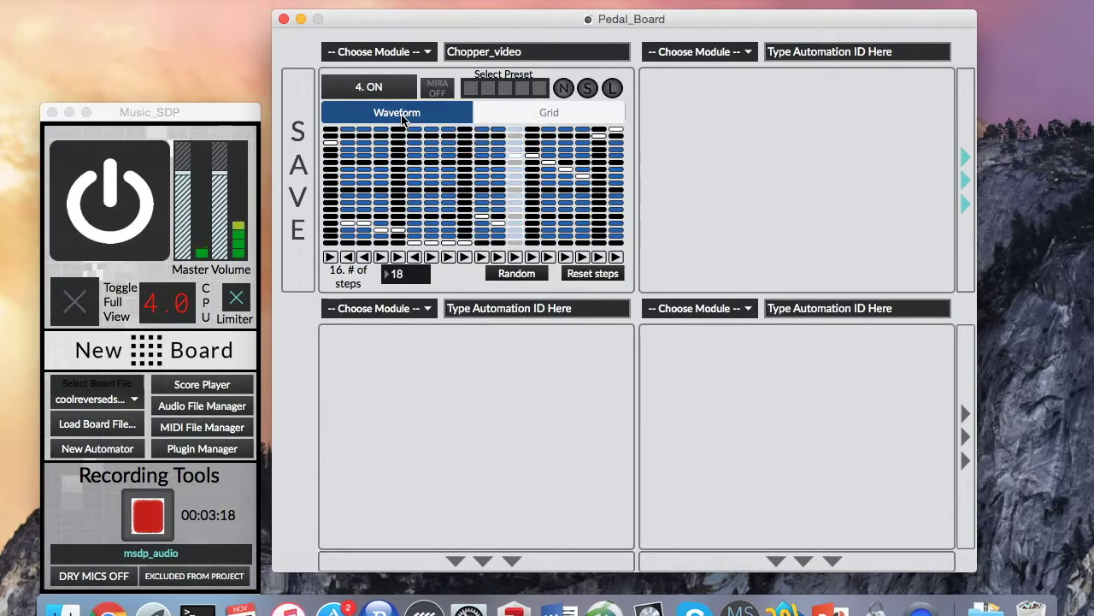
left_click(588, 277)
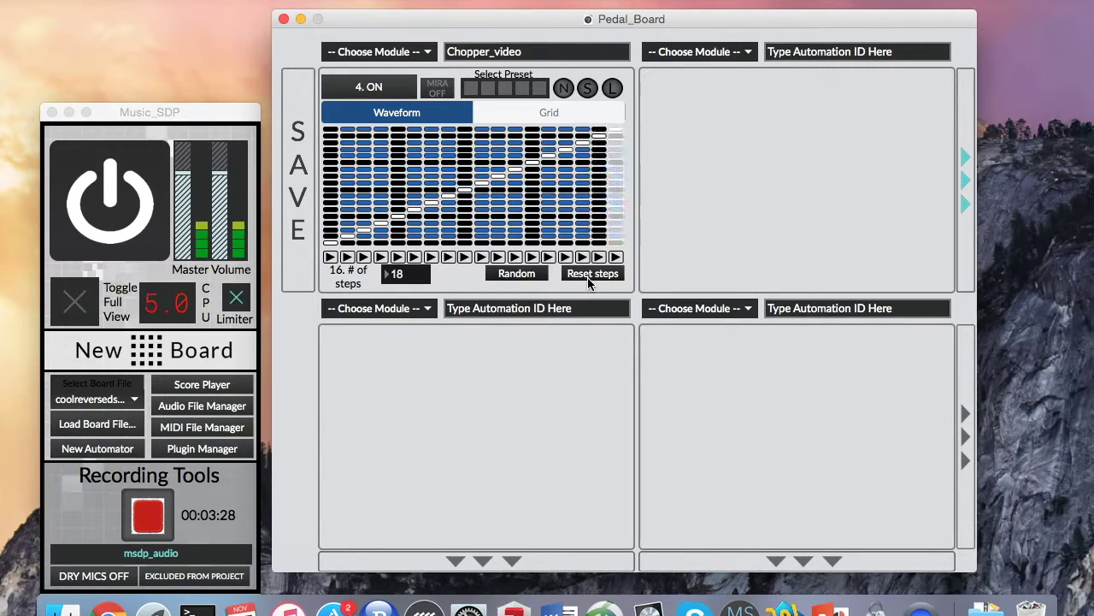
Show the module's waveform settings and adjust the playback speed to about 0.46 with time stretch turned off
left_click(373, 113)
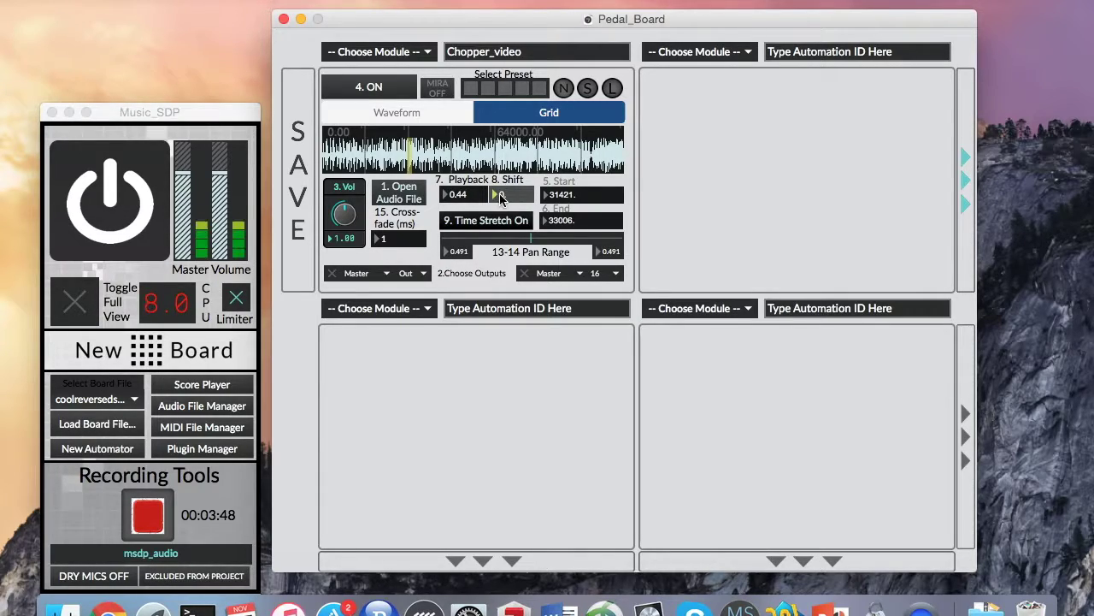
left_click(484, 225)
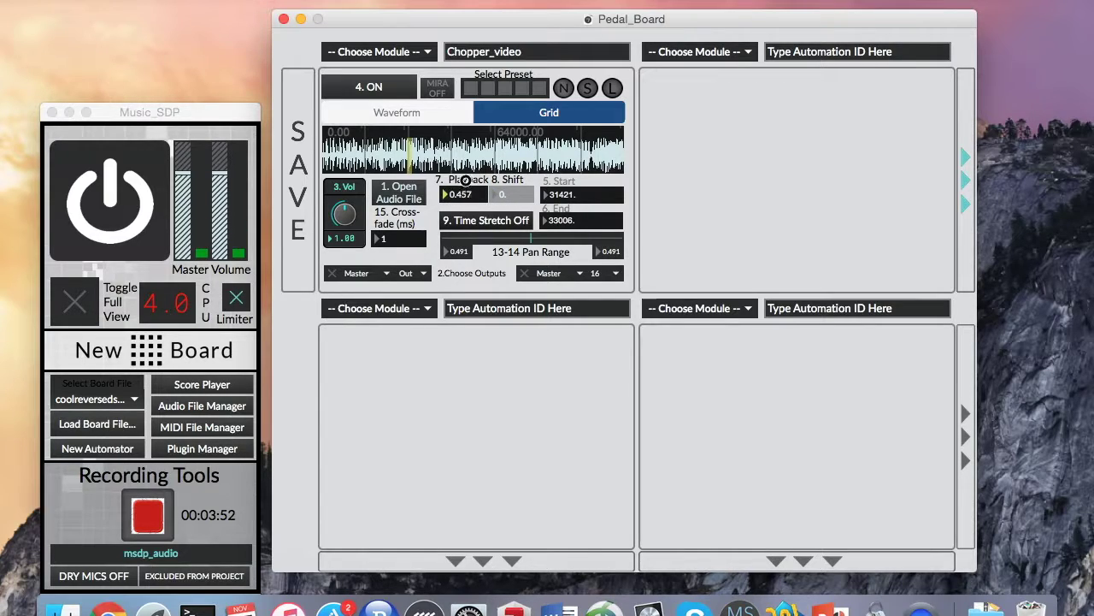
Widen the pan range to about 0.102–0.856 and set the cross-fade to about 18 ms
left_click_drag(502, 242, 599, 243)
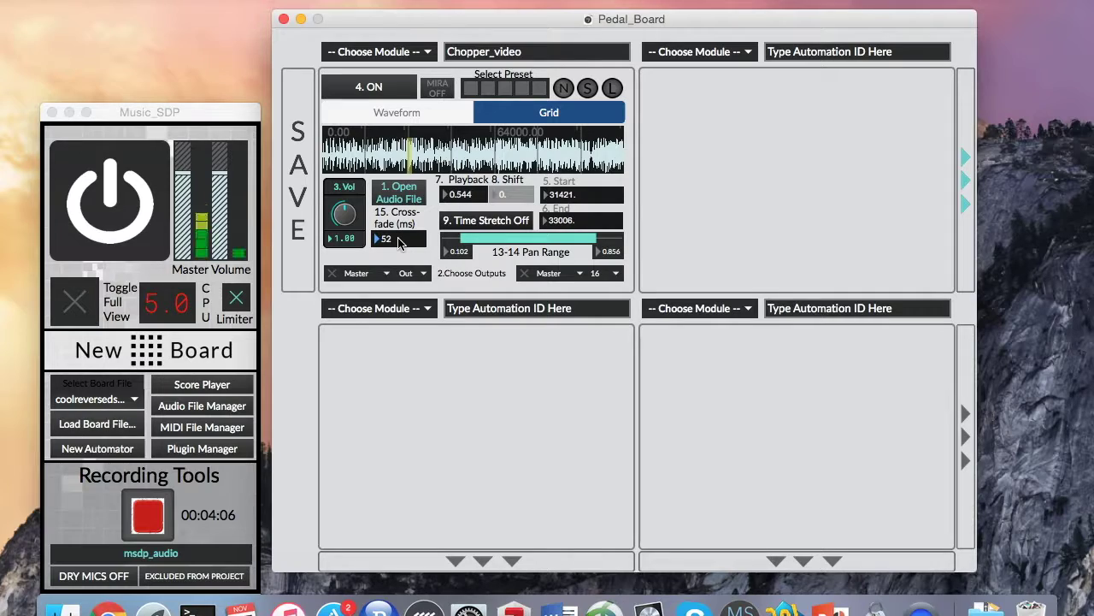
left_click_drag(399, 242, 396, 240)
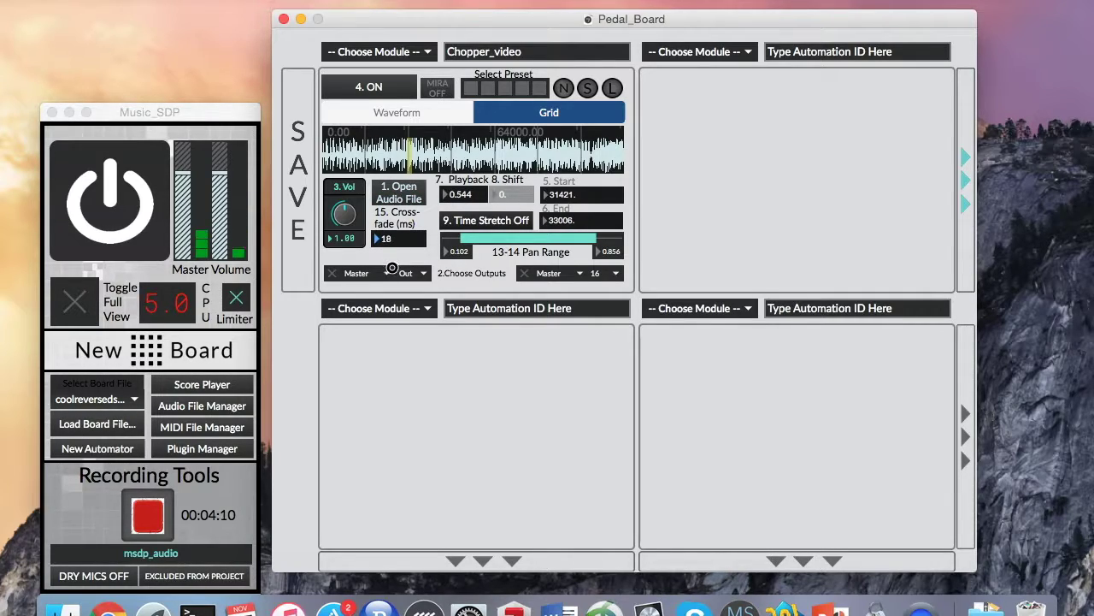
Redraw the 18-step pattern in the grid, leveling steps 13 to 16 on one row and lowering steps 2 to 4
left_click(540, 120)
left_click_drag(590, 186, 513, 171)
left_click(350, 171)
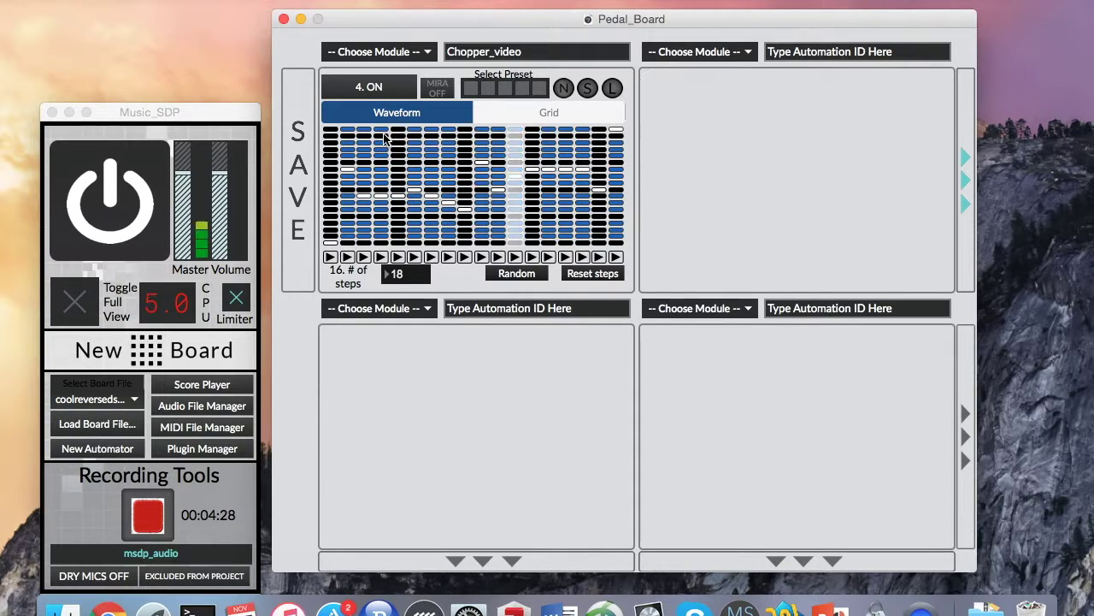
left_click_drag(382, 209, 346, 217)
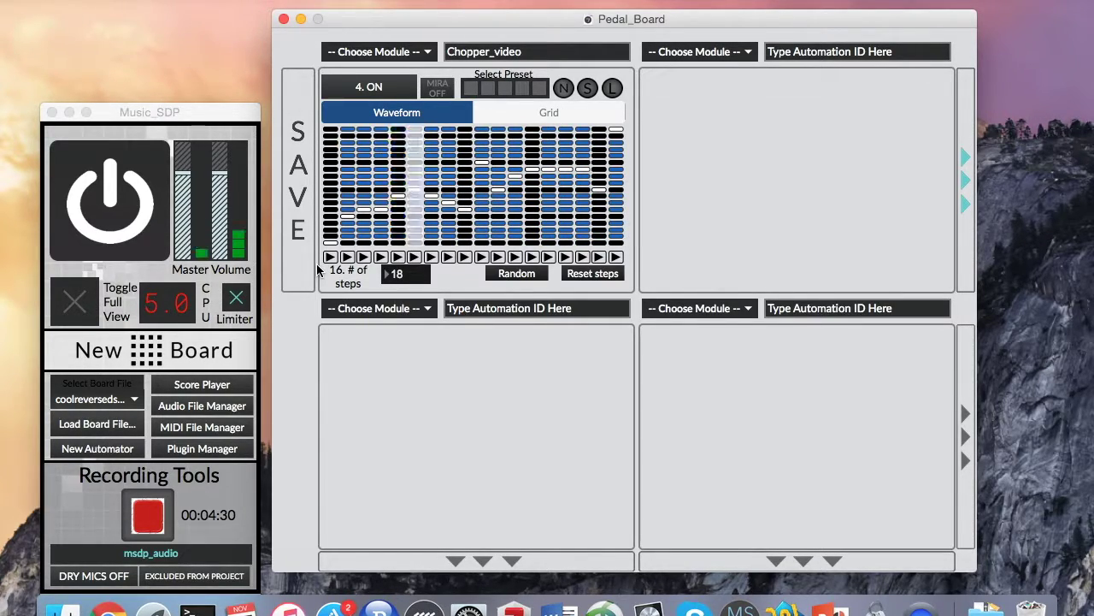